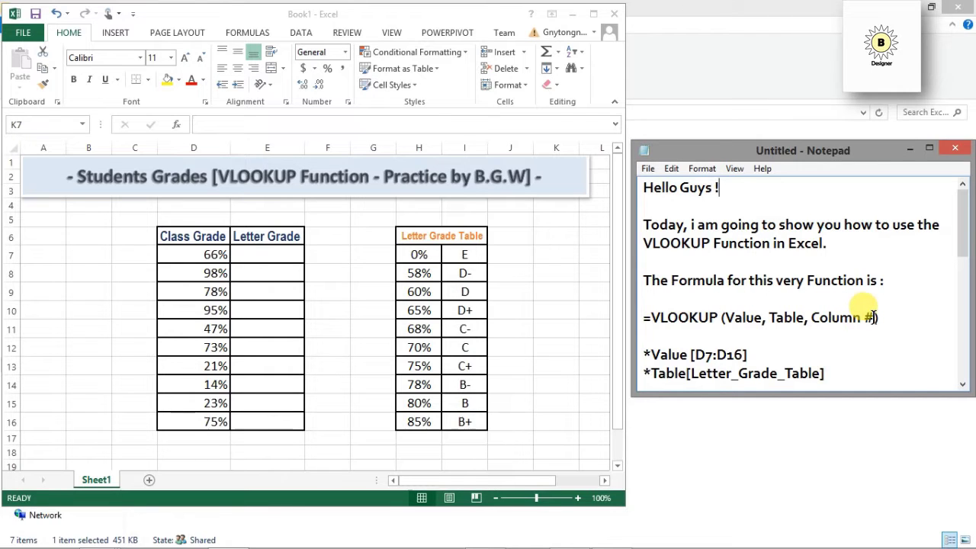
Read through the Notepad notes on the VLOOKUP arguments and the planned formula, up to the line about adding it in E7.
left_click(962, 385)
left_click(962, 385)
left_click(963, 385)
left_click(963, 384)
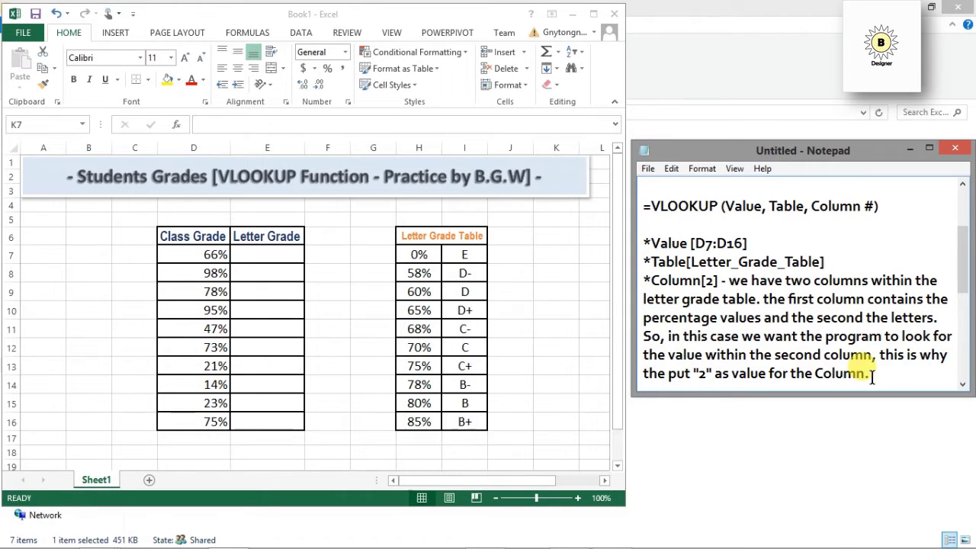
left_click(962, 384)
left_click(963, 384)
left_click(963, 385)
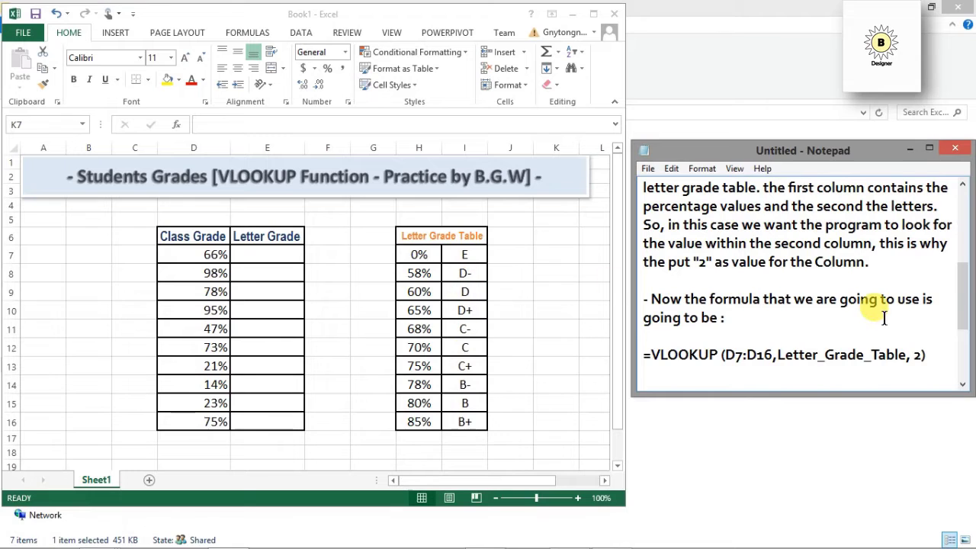
left_click(962, 385)
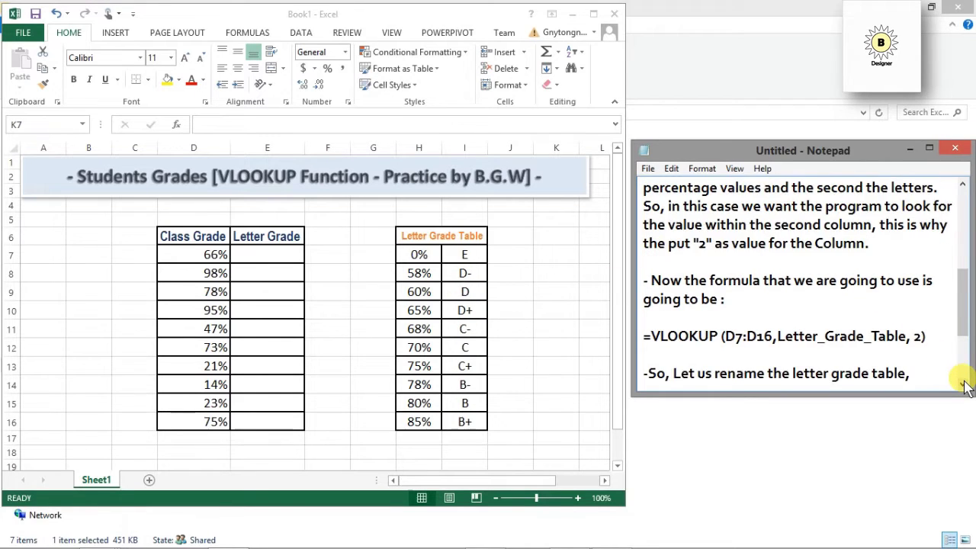
left_click(963, 386)
left_click(962, 385)
left_click(963, 385)
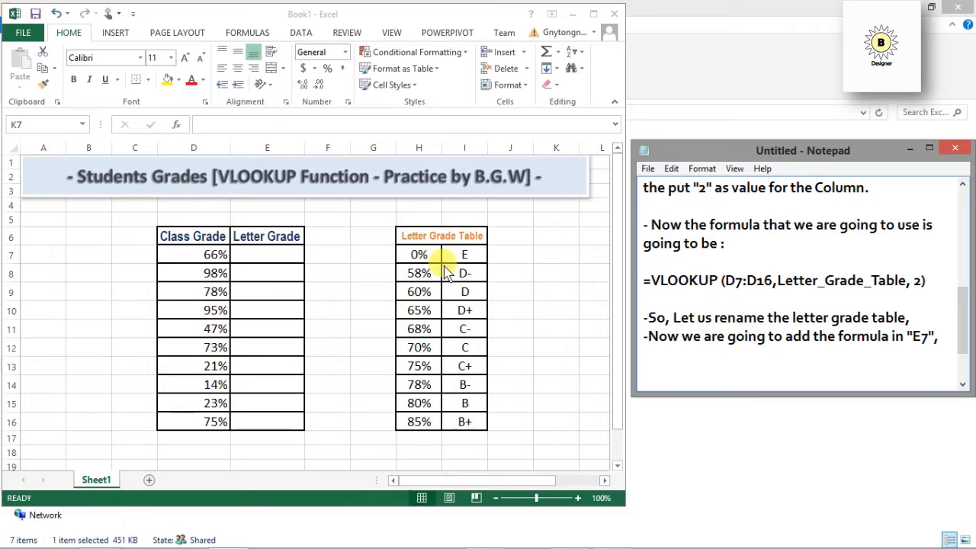
Switch to Excel, select the letter grade table's data range H7:I16 and check its defined name against the Notepad notes.
left_click(425, 254)
left_click(425, 254)
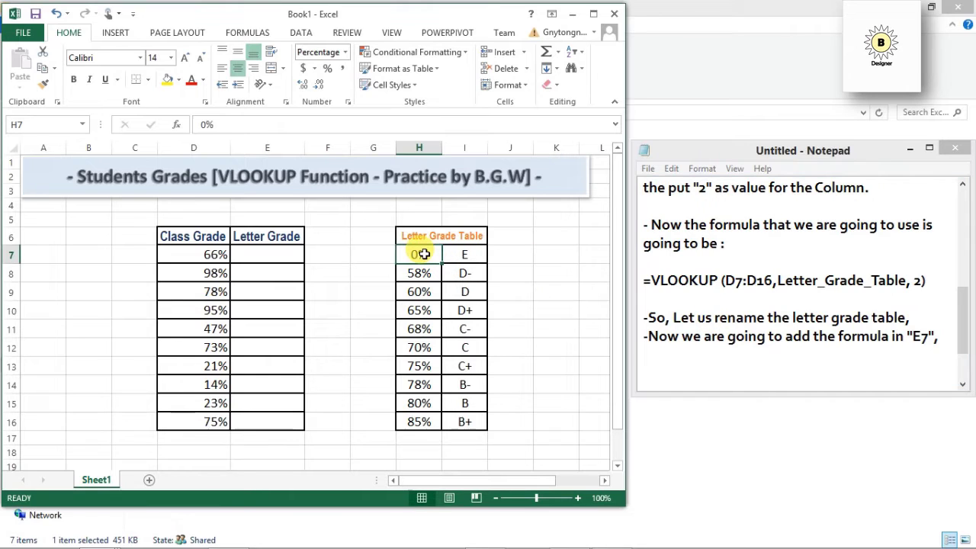
left_click_drag(425, 254, 470, 421)
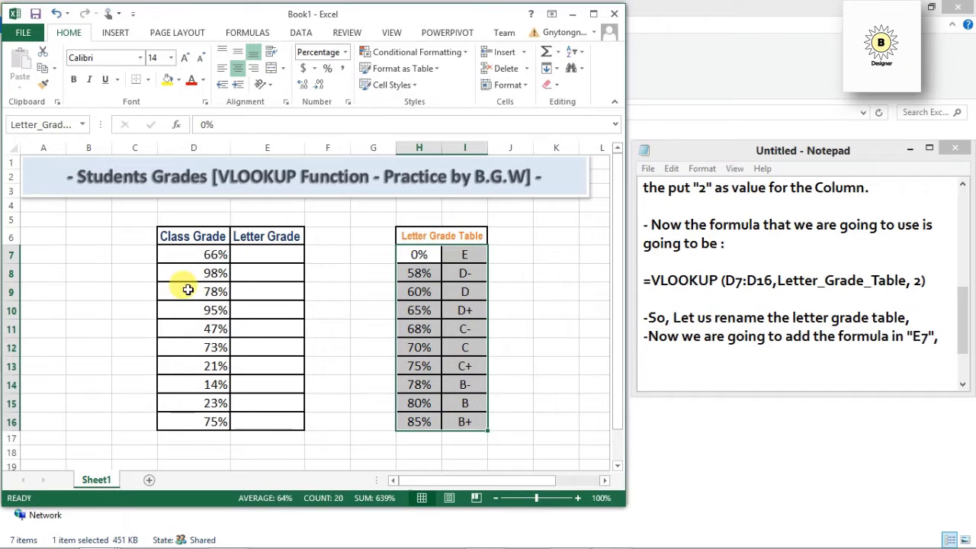
left_click(67, 126)
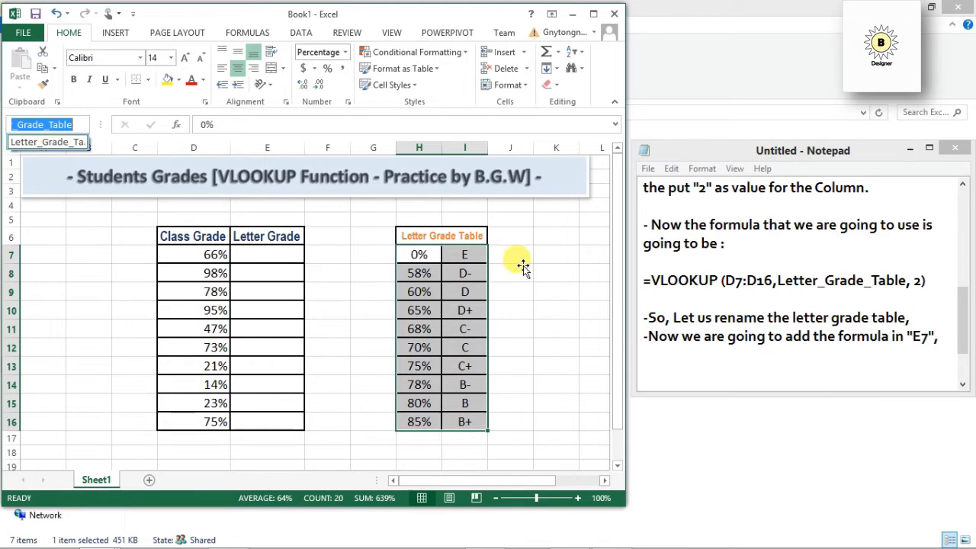
left_click(652, 321)
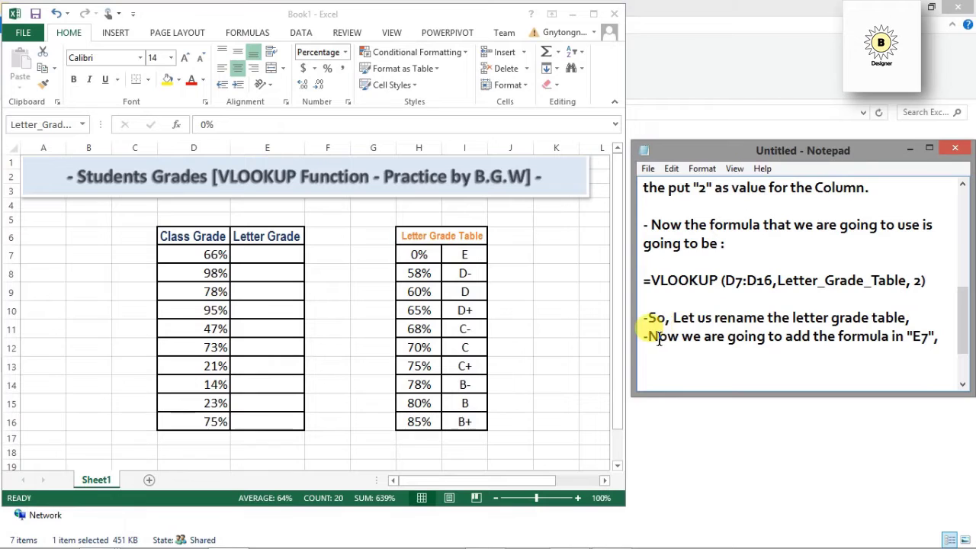
left_click(679, 337)
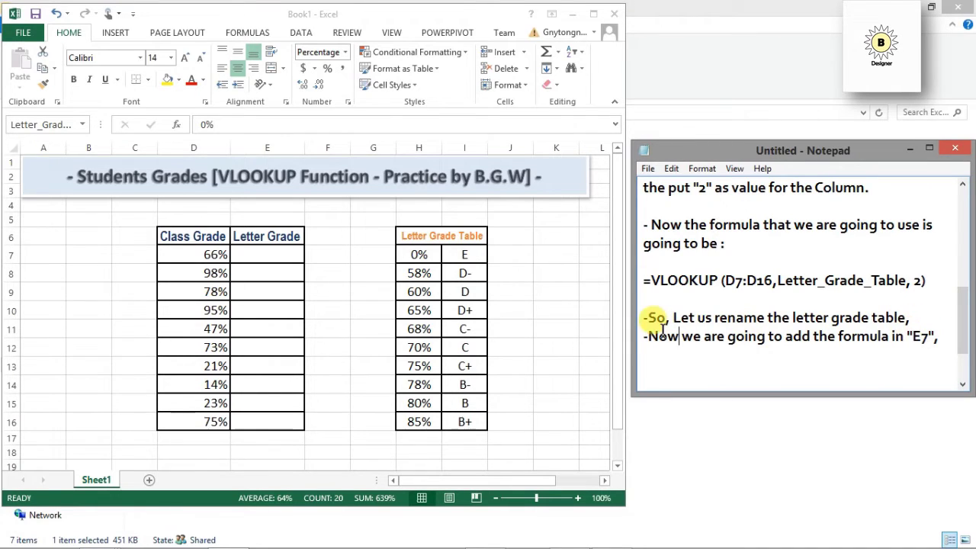
Start a VLOOKUP formula in cell E7 of the Excel sheet with the class grades D7:D16 as lookup value.
left_click(252, 250)
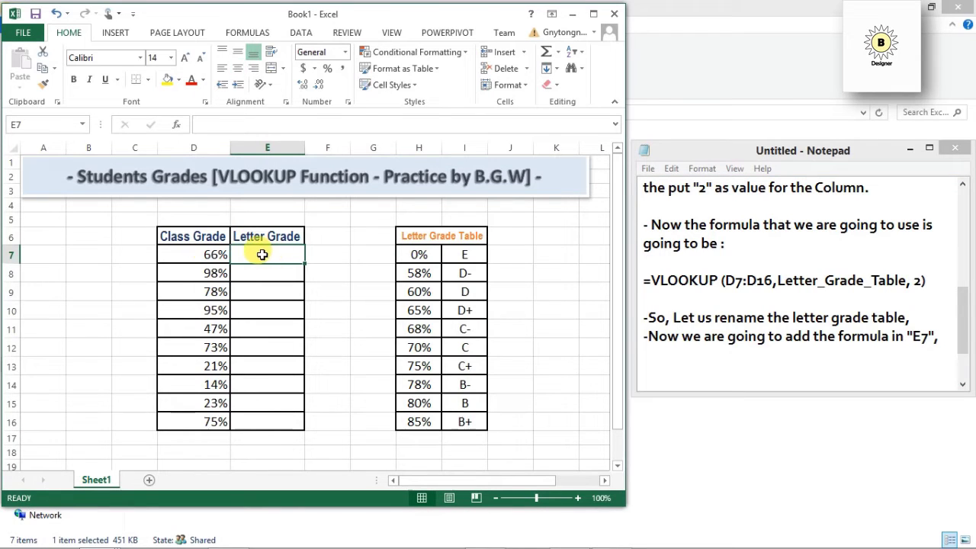
type("=")
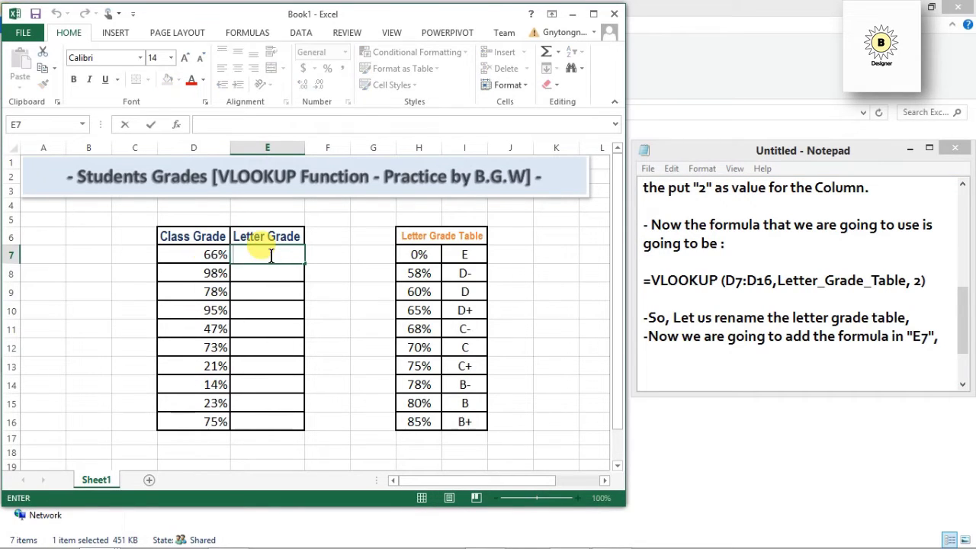
type("v")
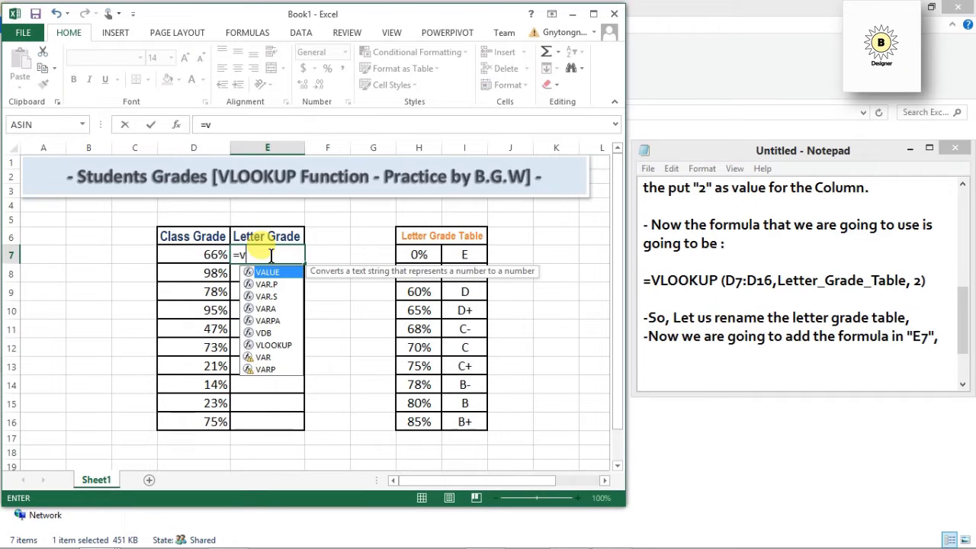
type("l")
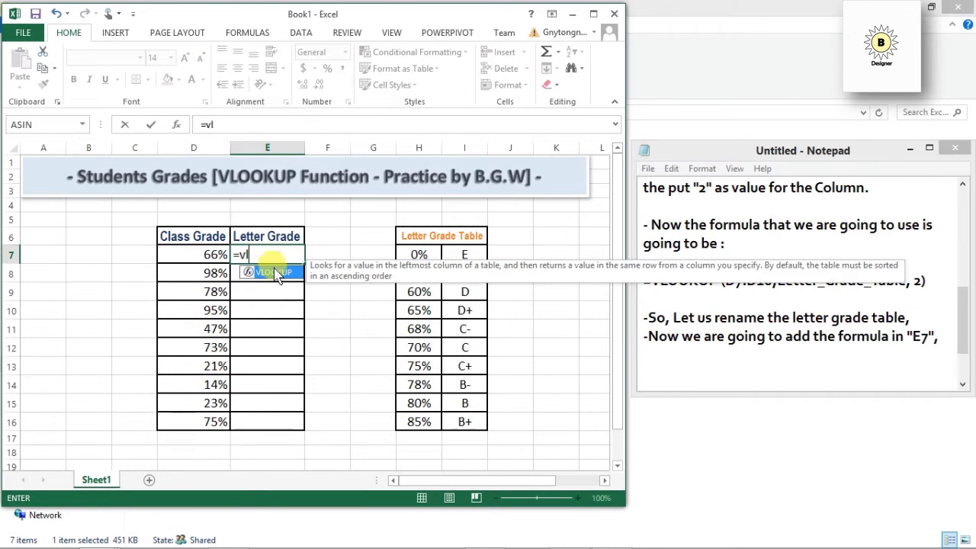
double_click(277, 275)
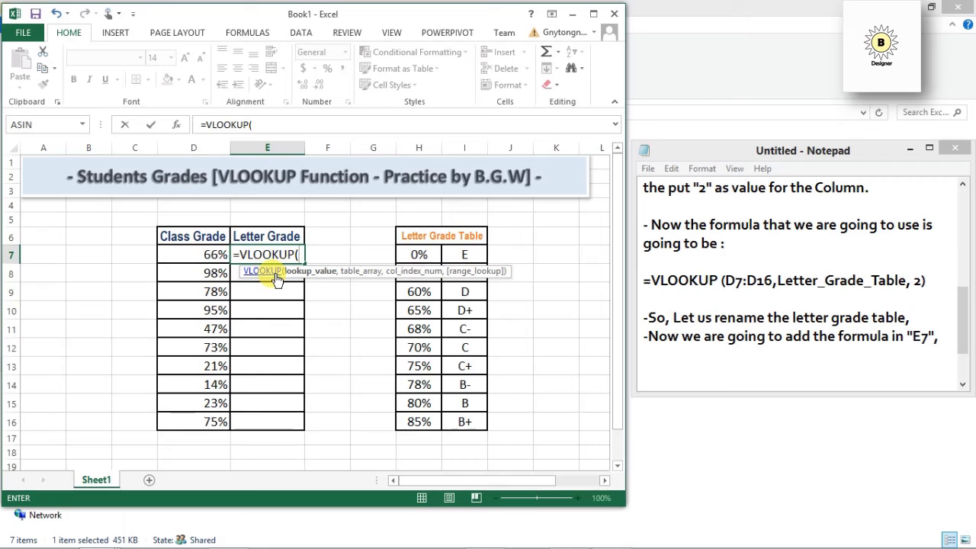
left_click(212, 254)
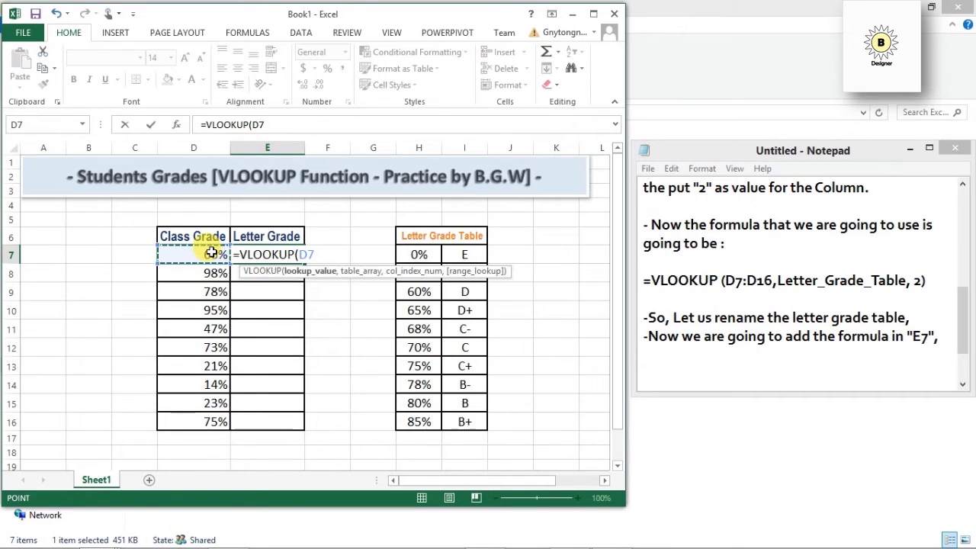
left_click_drag(212, 254, 208, 420)
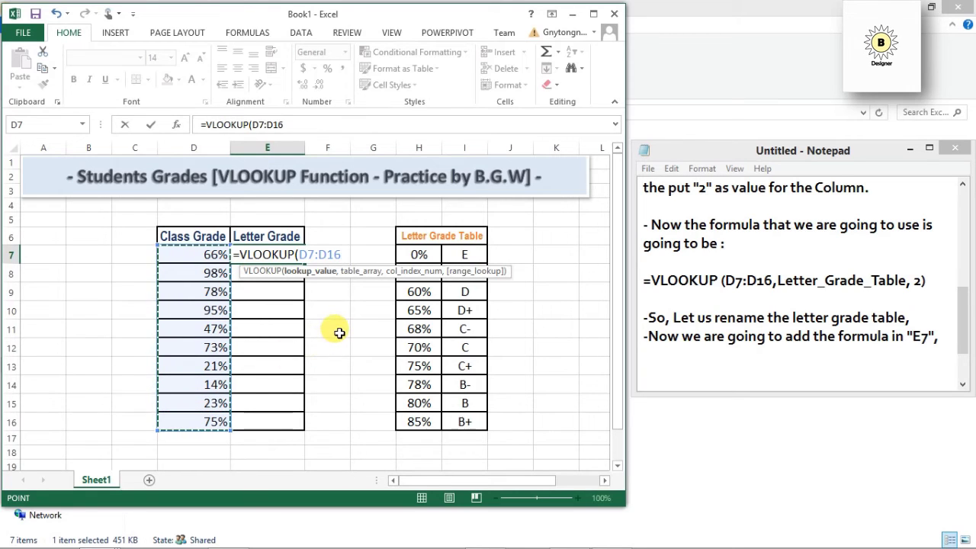
Complete the E7 formula with Letter_Grade_Table as the table array and 2 as the column number.
type(",")
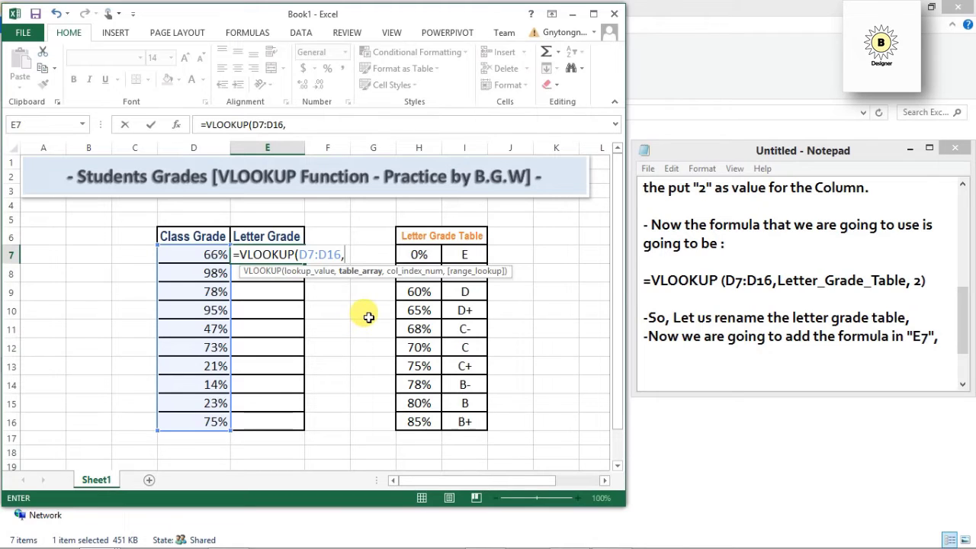
type("le")
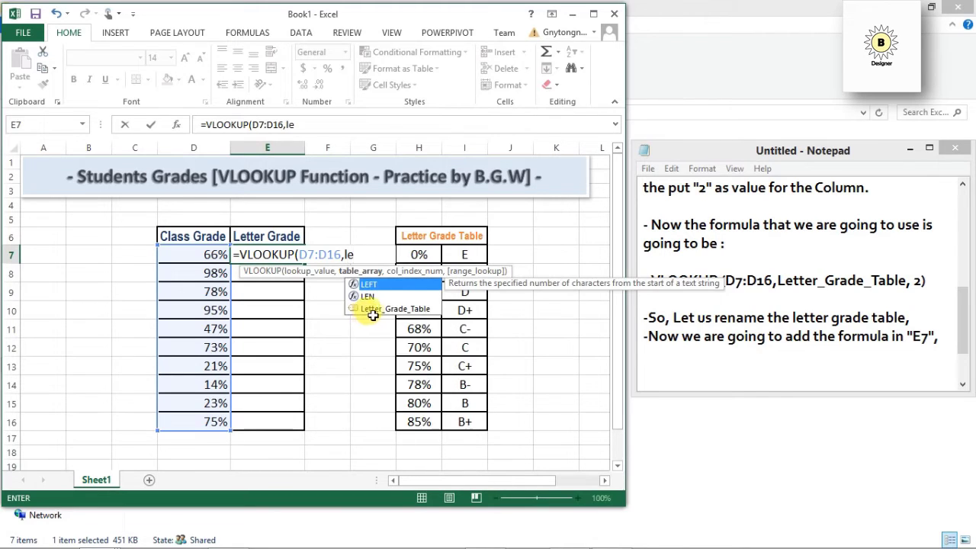
double_click(376, 309)
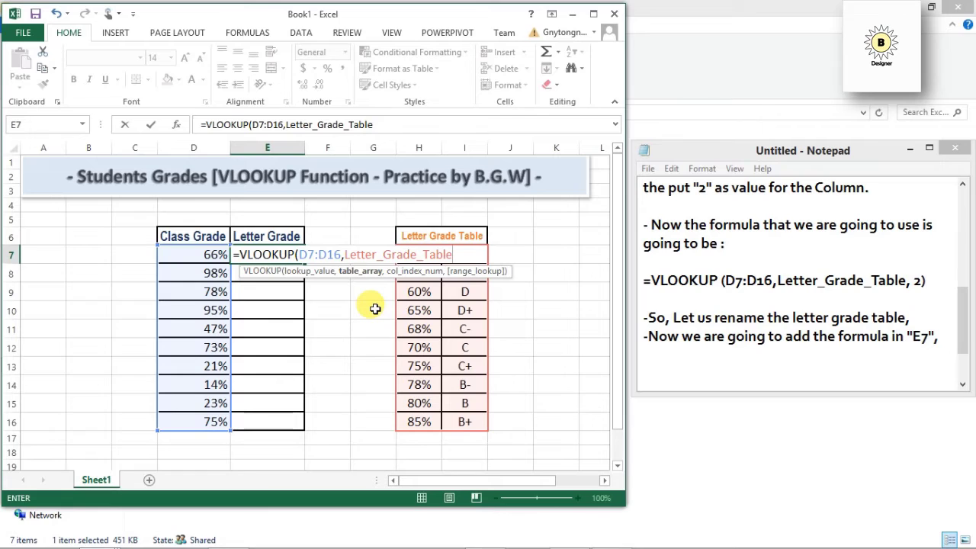
type(",")
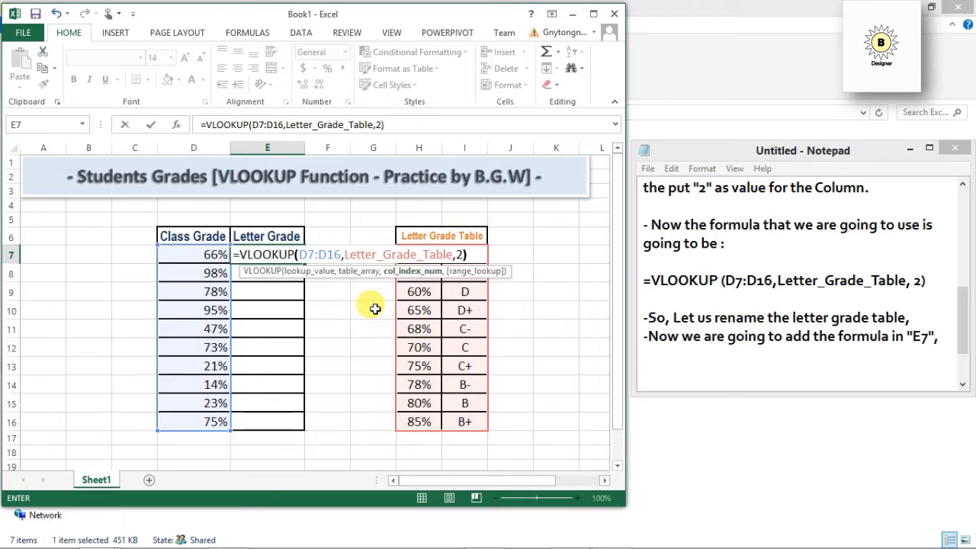
type("2)")
key("Return")
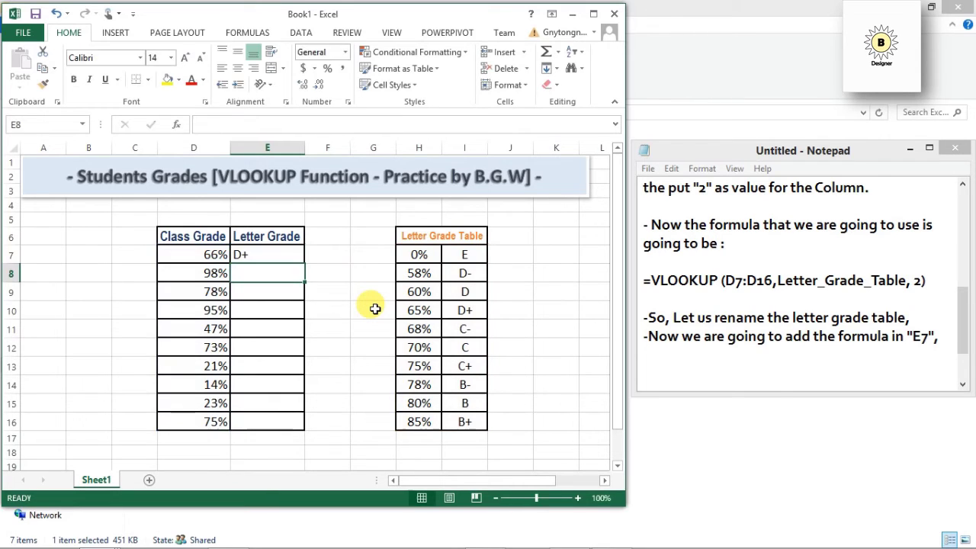
left_click(286, 254)
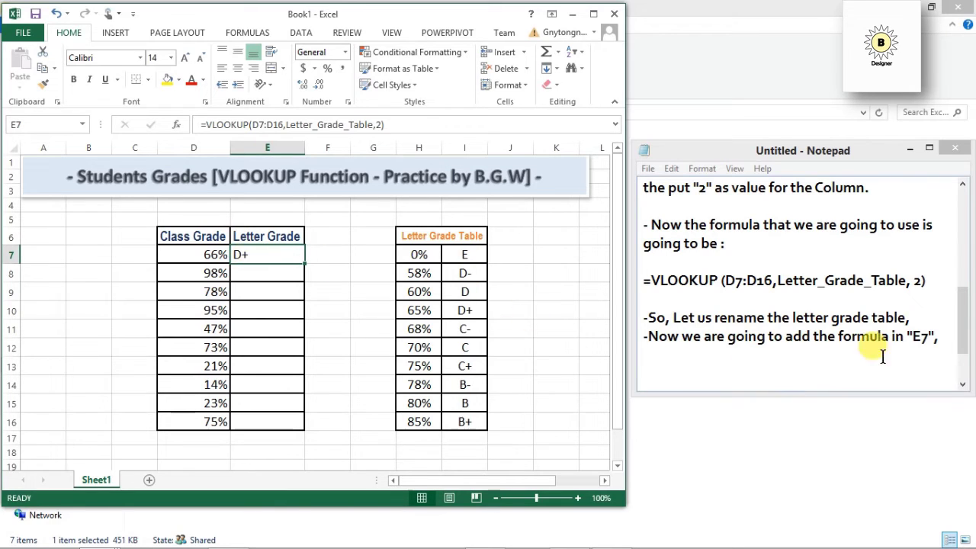
In Notepad, add the line "-Now we are going to copy the formula to the remaining cells" below the E7 note.
left_click(943, 335)
key("Return")
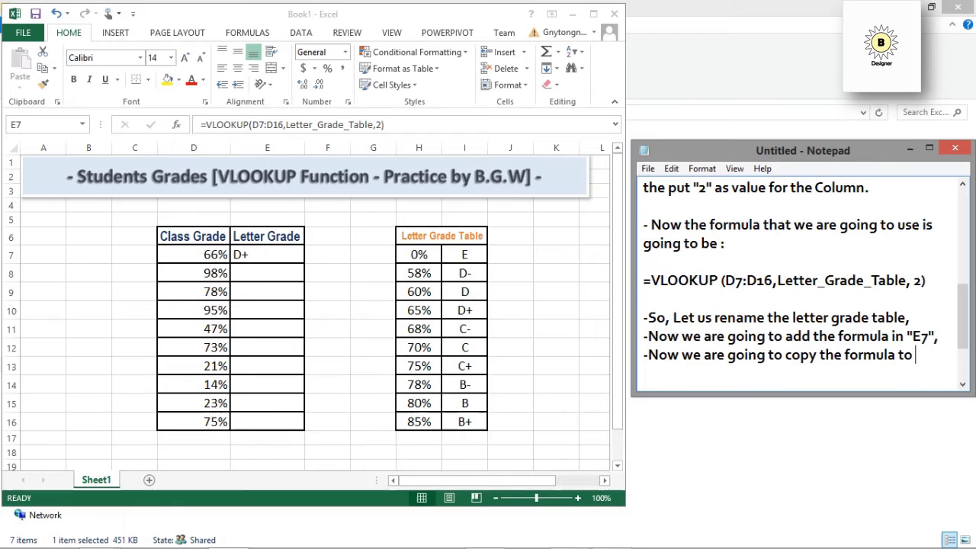
type("the remaining cells")
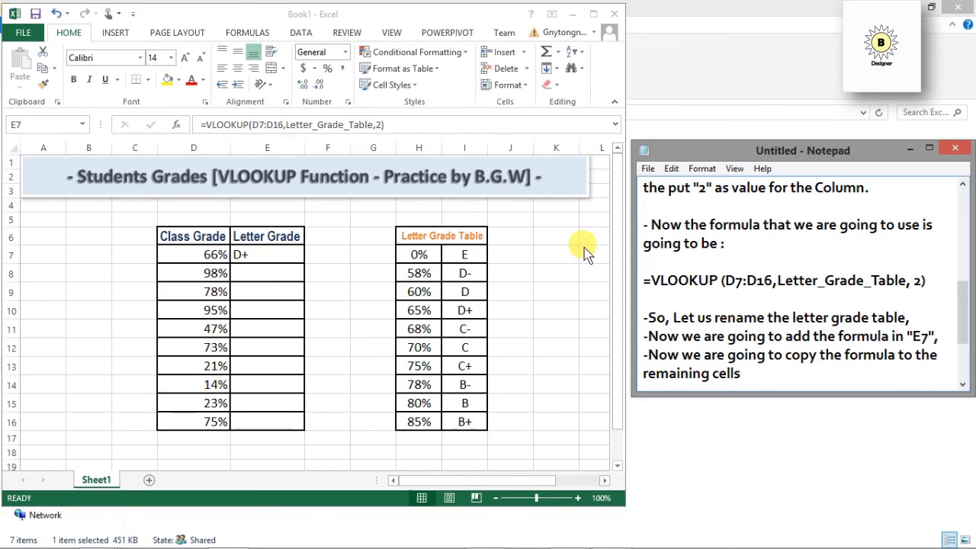
In Excel, copy the VLOOKUP formula from E7 down the Letter Grade column to E16.
left_click(290, 257)
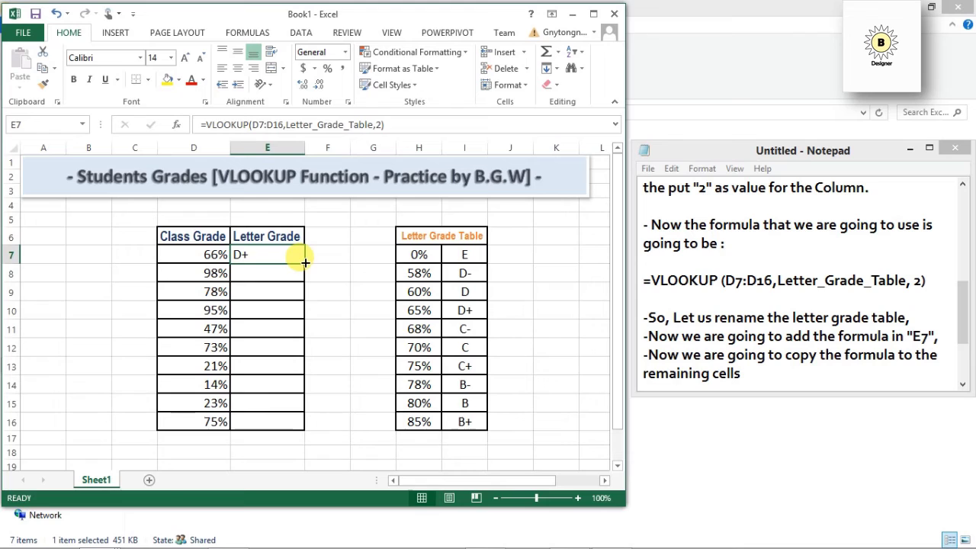
left_click_drag(304, 263, 299, 429)
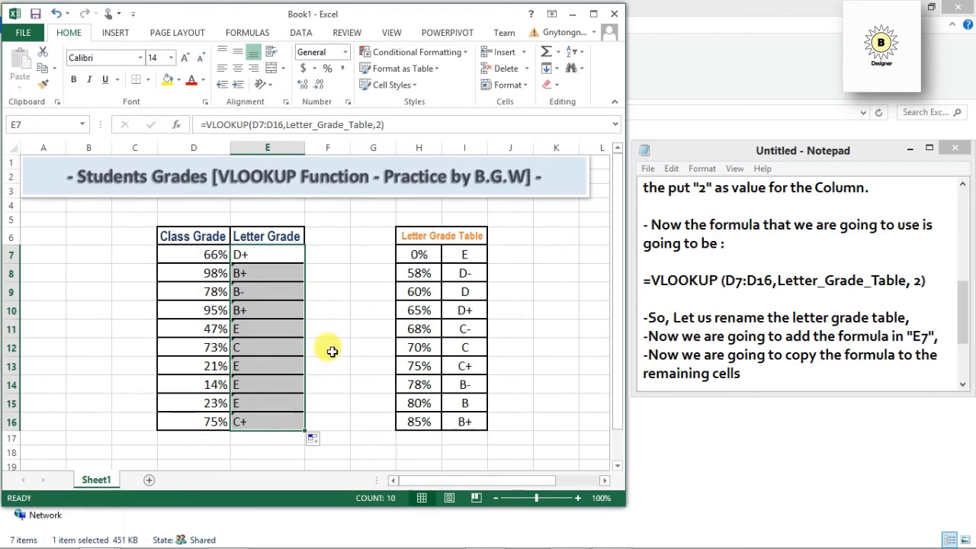
left_click(335, 309)
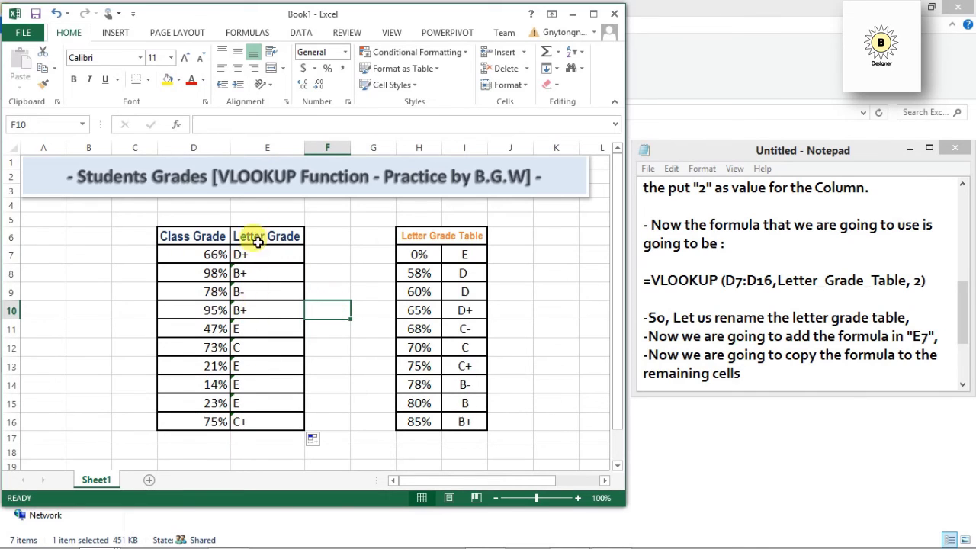
In Notepad, add the closing line "Thank you for watching" after a blank line at the end of the notes.
left_click(751, 373)
key("Return")
key("Return")
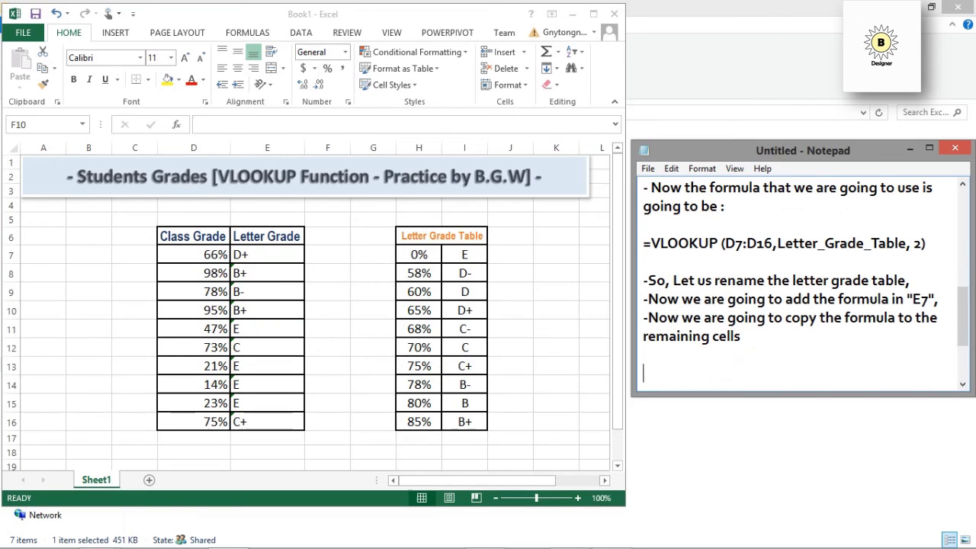
type("Thank you for w")
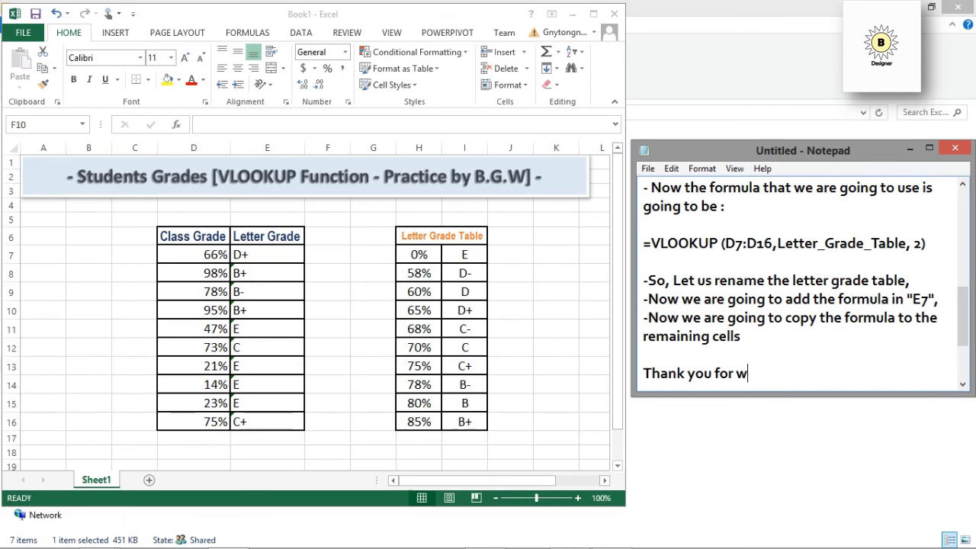
type("atching")
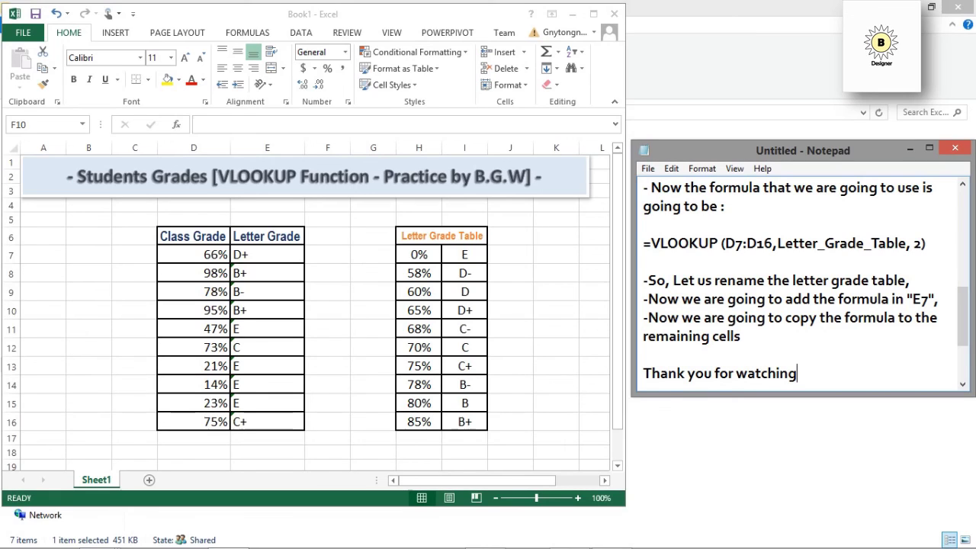